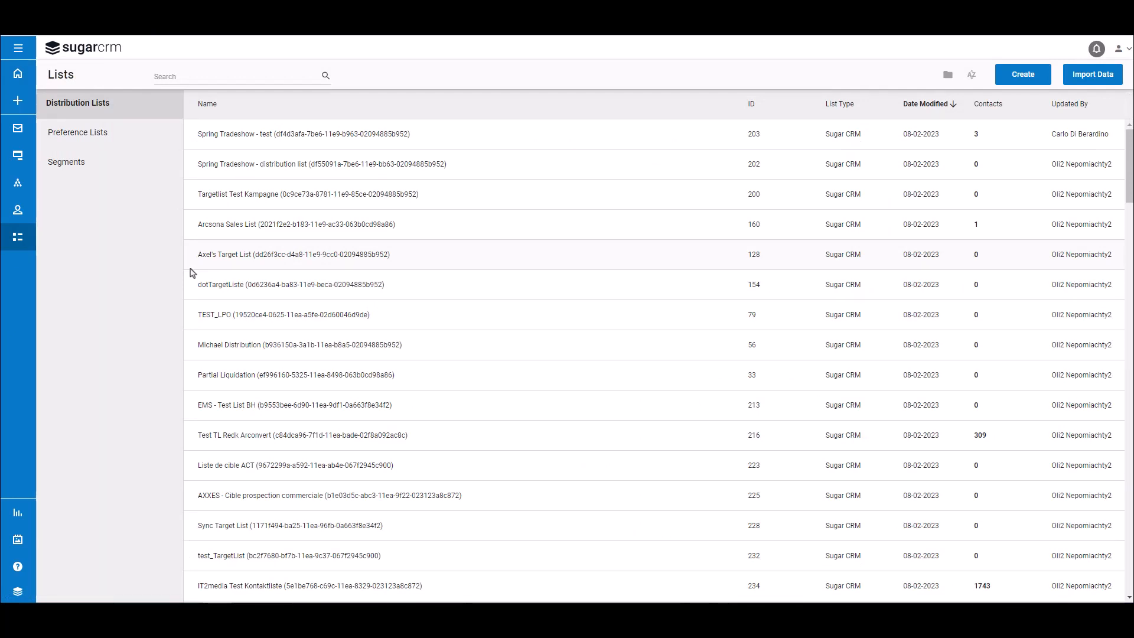
# - Start a new distribution list with the list type Dynamic Distribution List
pyautogui.click(1038, 78)
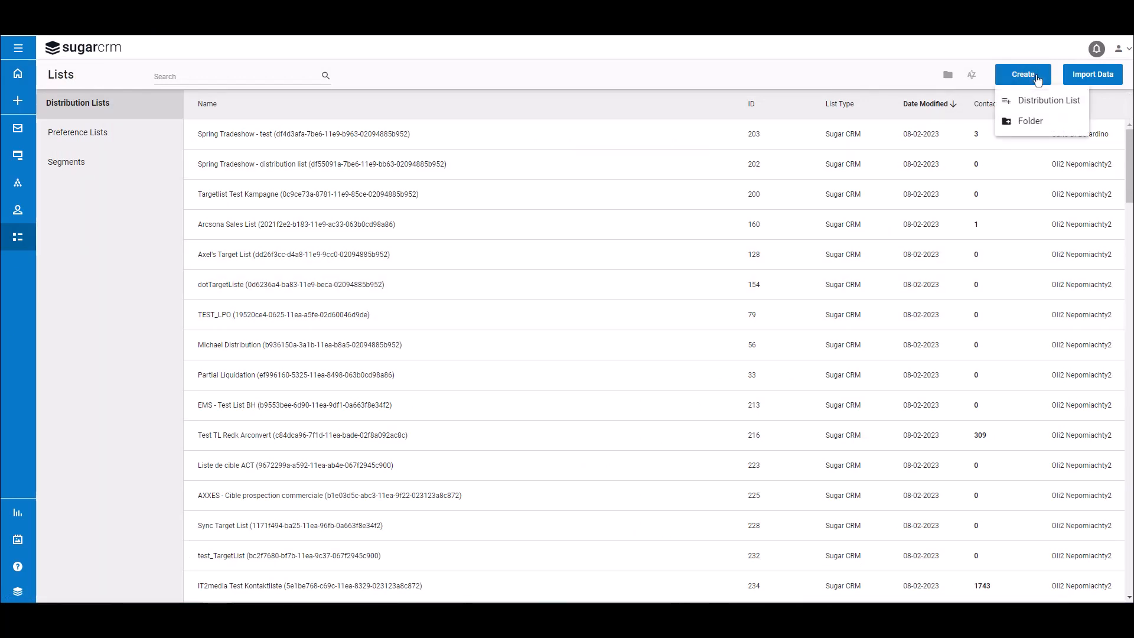
pyautogui.click(1037, 102)
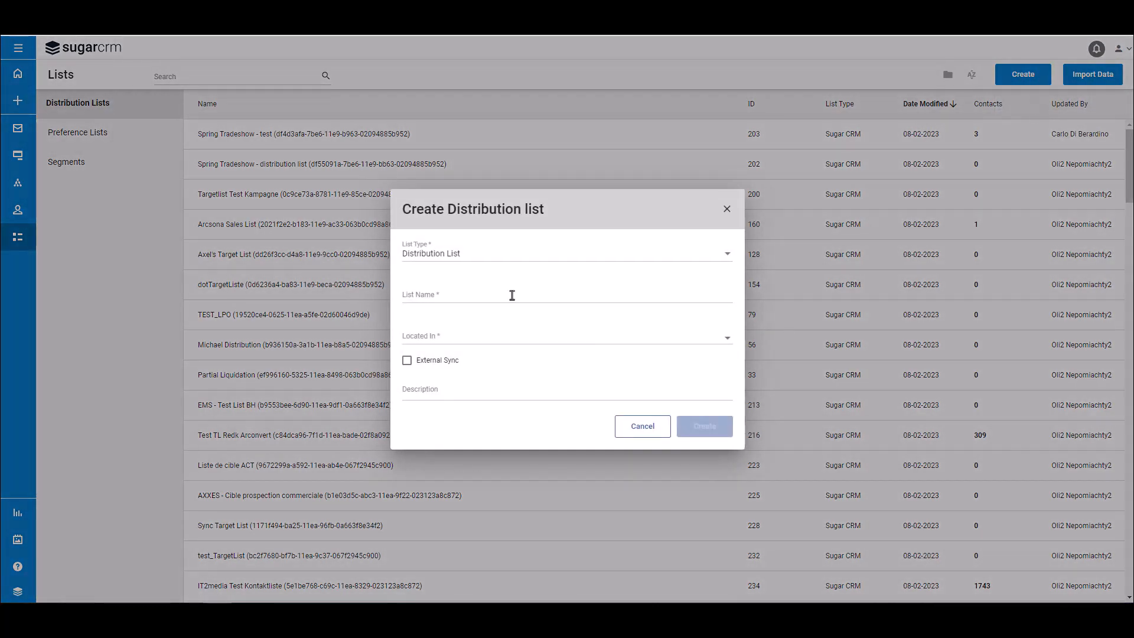
pyautogui.click(505, 257)
pyautogui.click(469, 277)
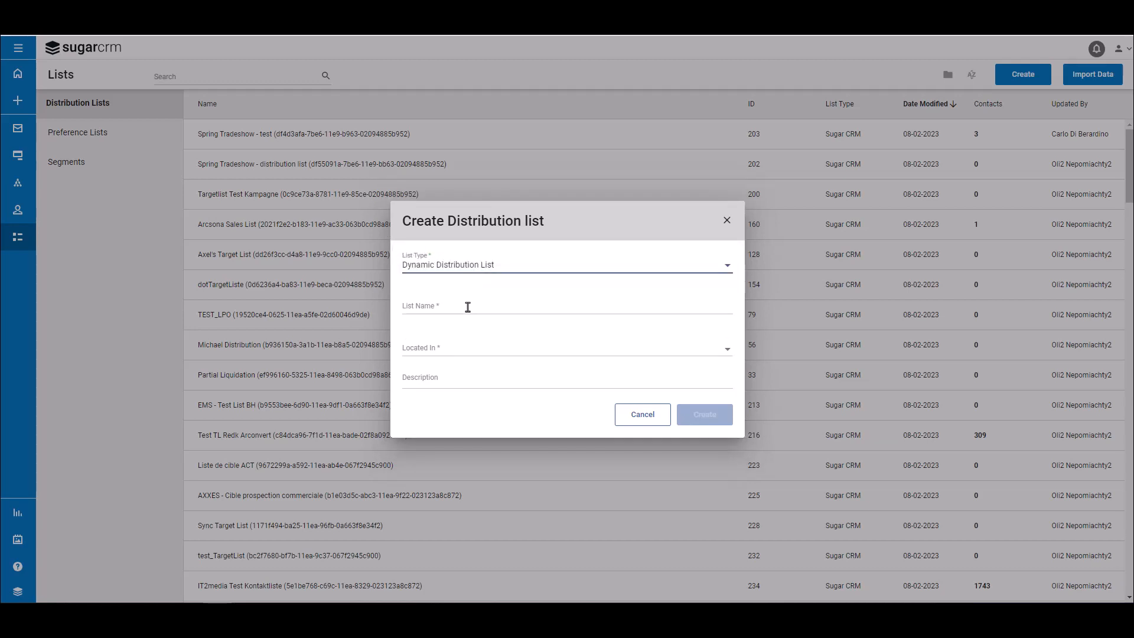
# - Create the list as "Contacts Located in Chicago" in the SugarU Training Videos folder, described as "All Contacts in CRM that are located in Chicago, IL."
pyautogui.click(454, 306)
pyautogui.write('Contacts Located in Chicago')
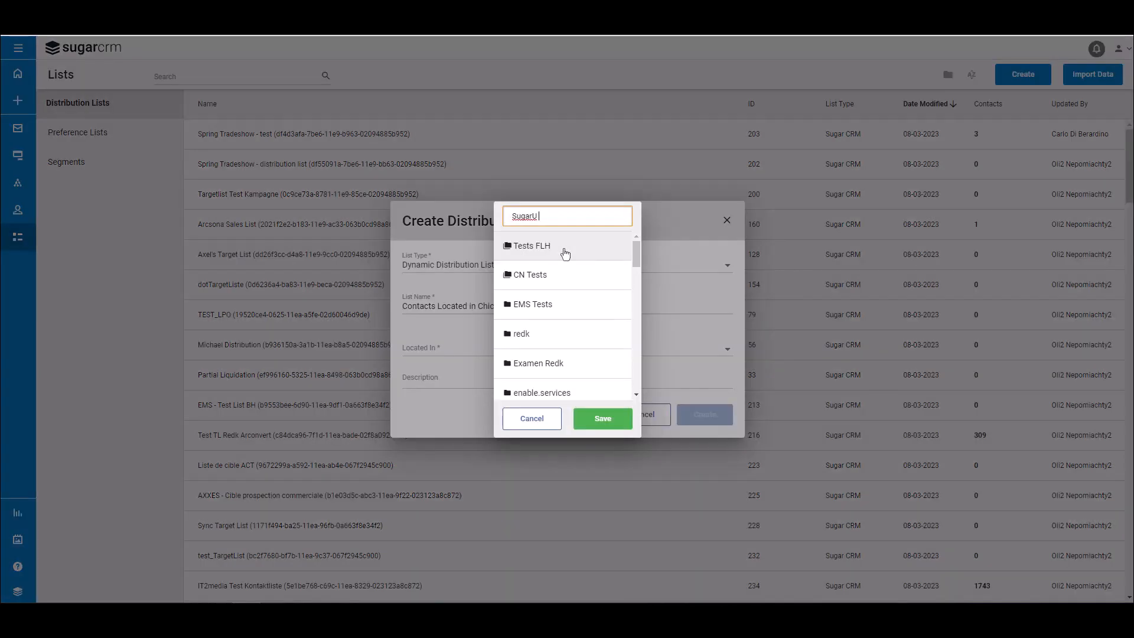
pyautogui.write('Training Video')
pyautogui.click(607, 413)
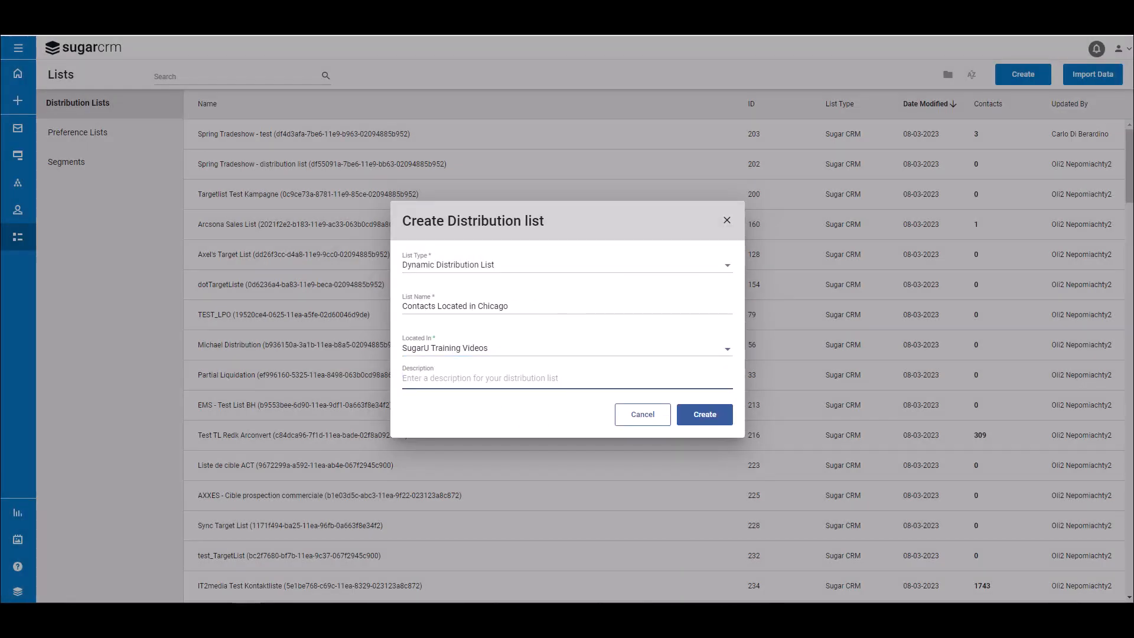
pyautogui.write('All Contacts in CRM that are located in Chicago, IL.')
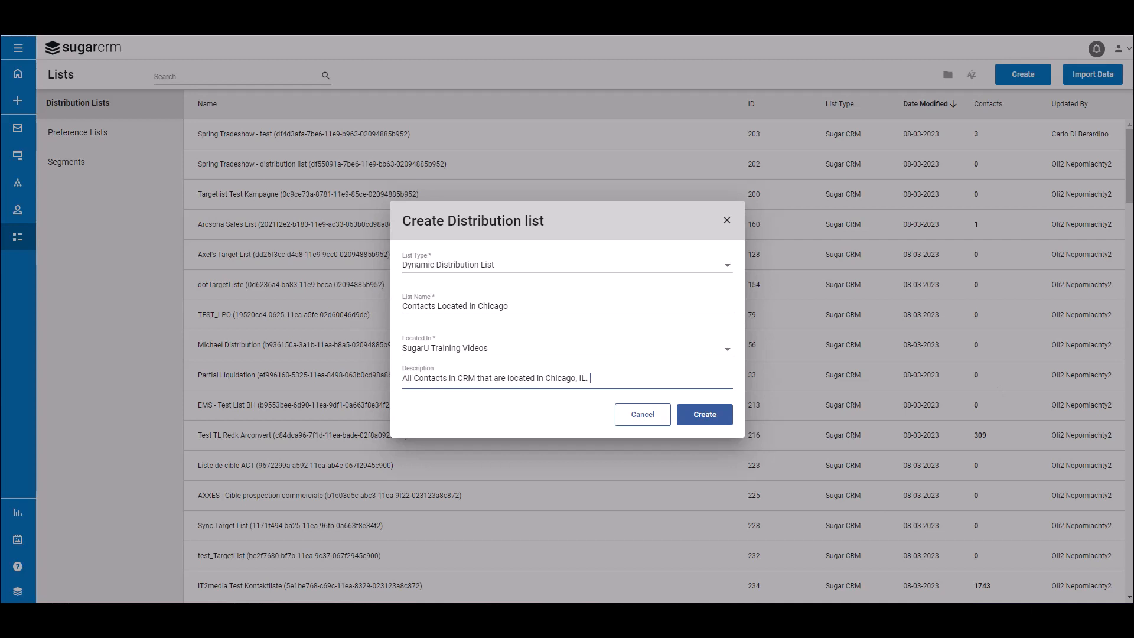
pyautogui.click(705, 414)
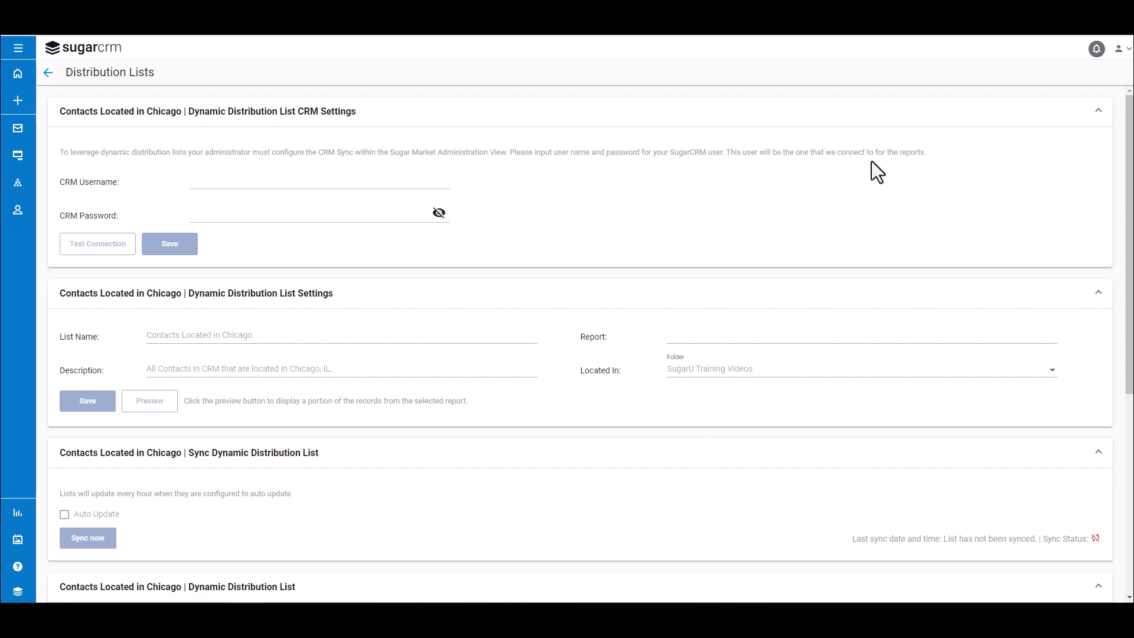
# - Enter admin as the CRM username and fill in the CRM password, testing the connection and saving the CRM settings
pyautogui.click(172, 184)
pyautogui.write('admin')
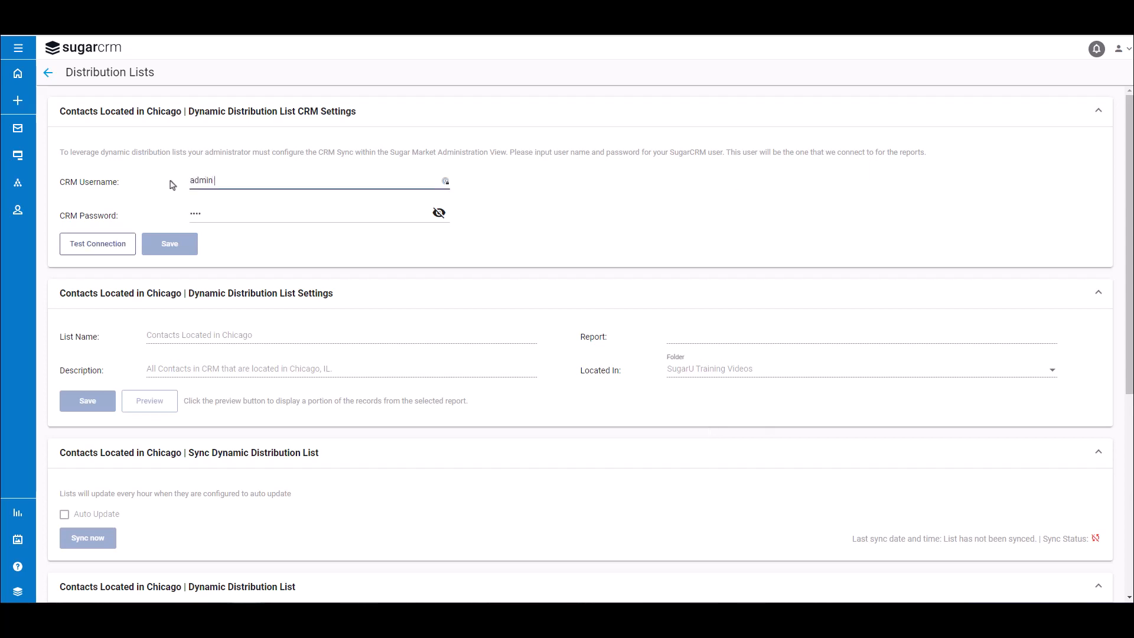
pyautogui.click(212, 211)
pyautogui.press('BackSpace')
pyautogui.press('BackSpace')
pyautogui.press('BackSpace')
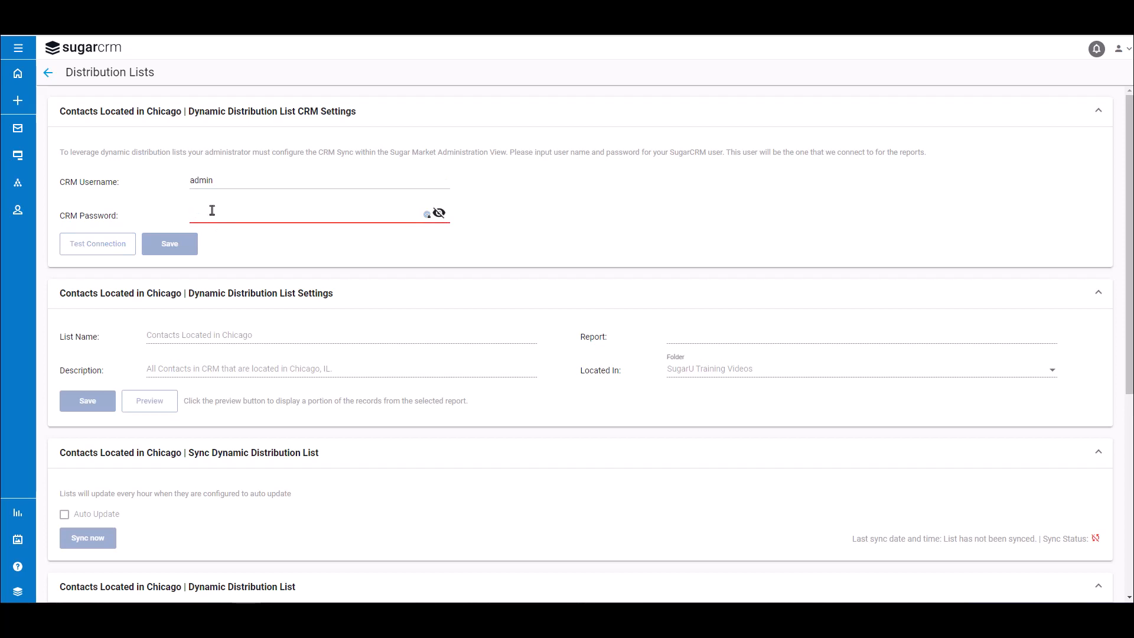
pyautogui.write('**')
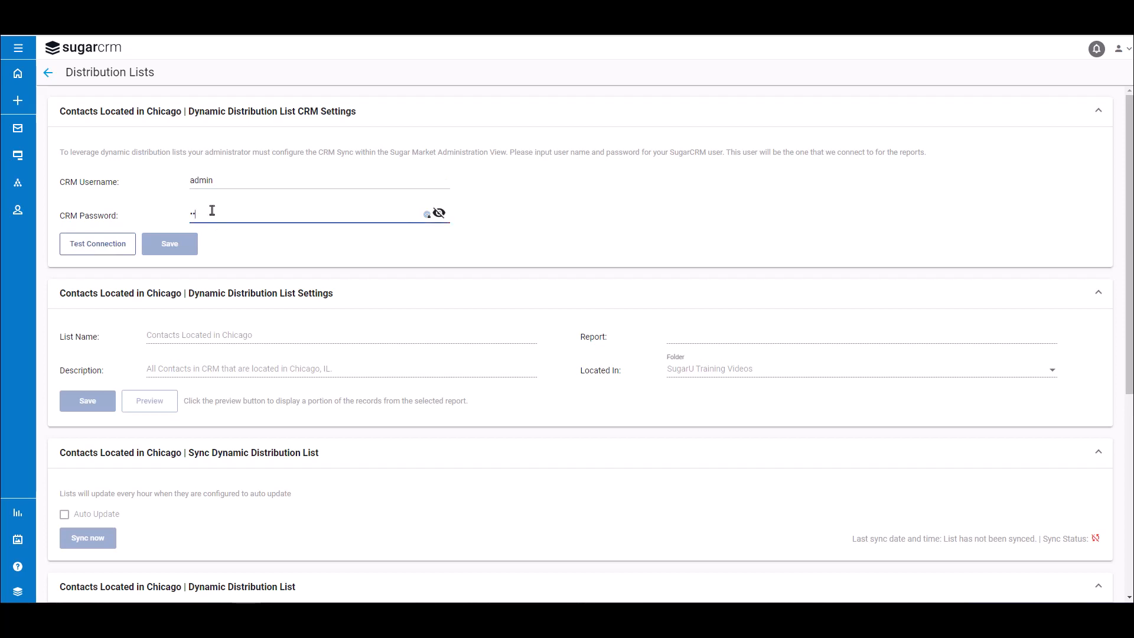
pyautogui.write('*')
pyautogui.click(119, 248)
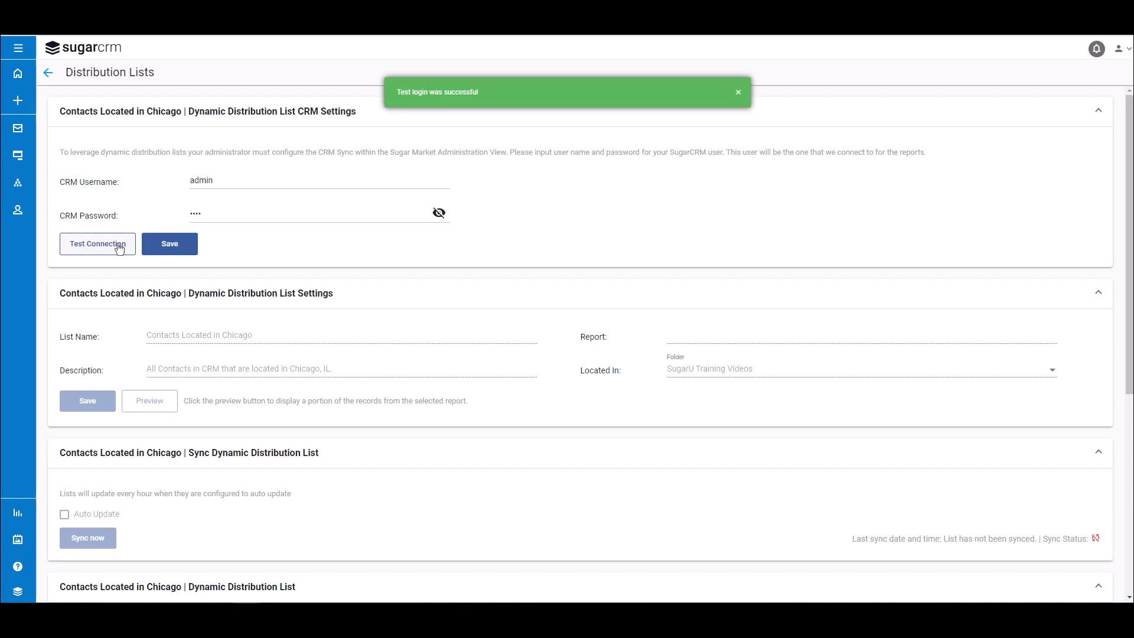
pyautogui.click(182, 246)
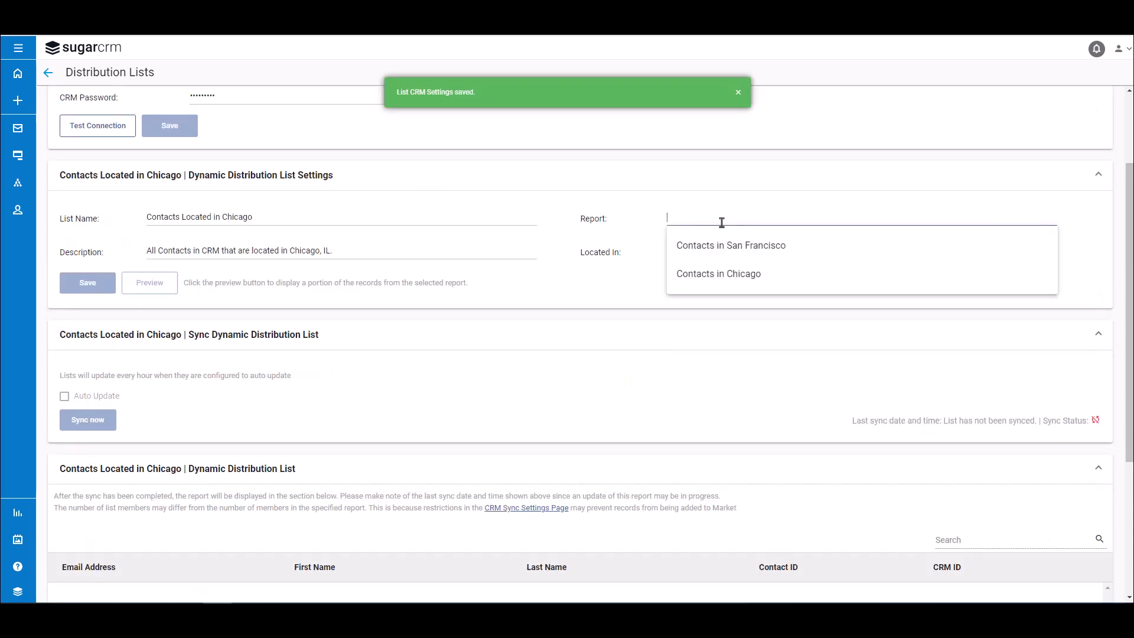
# - Save the list settings with the Contacts in Chicago report assigned, and preview the report's sample contacts
pyautogui.click(726, 283)
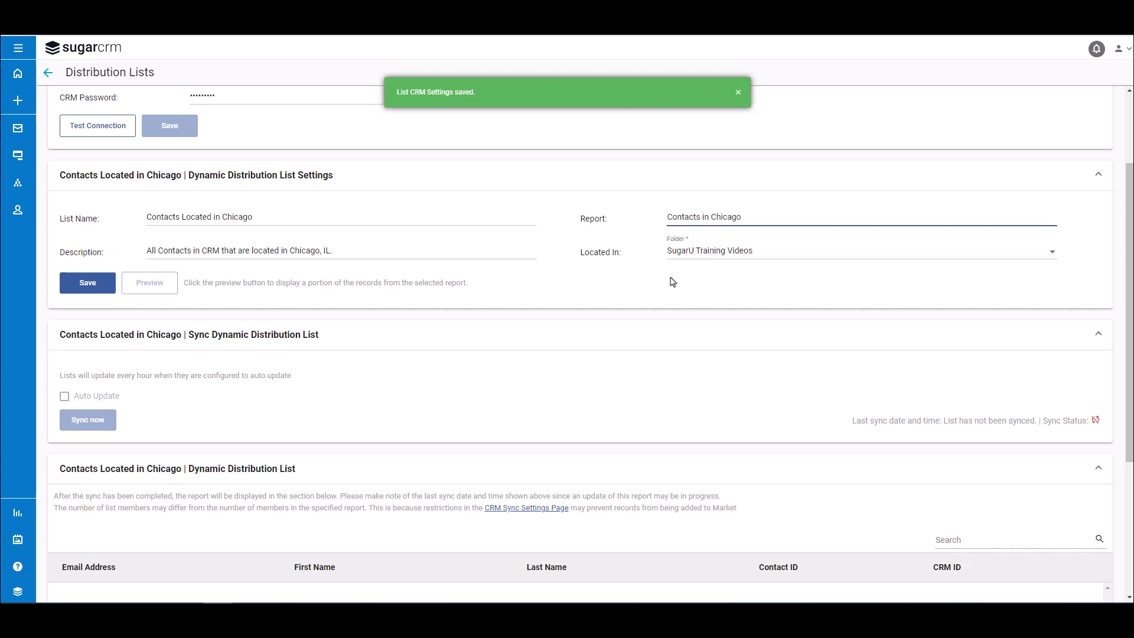
pyautogui.doubleClick(85, 289)
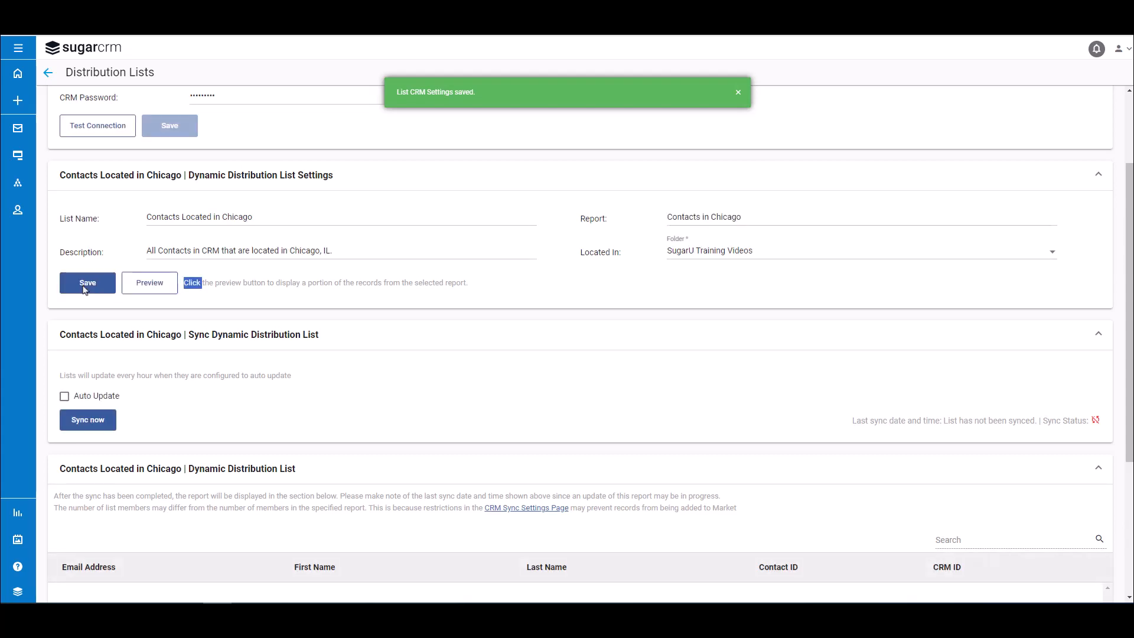
pyautogui.click(142, 284)
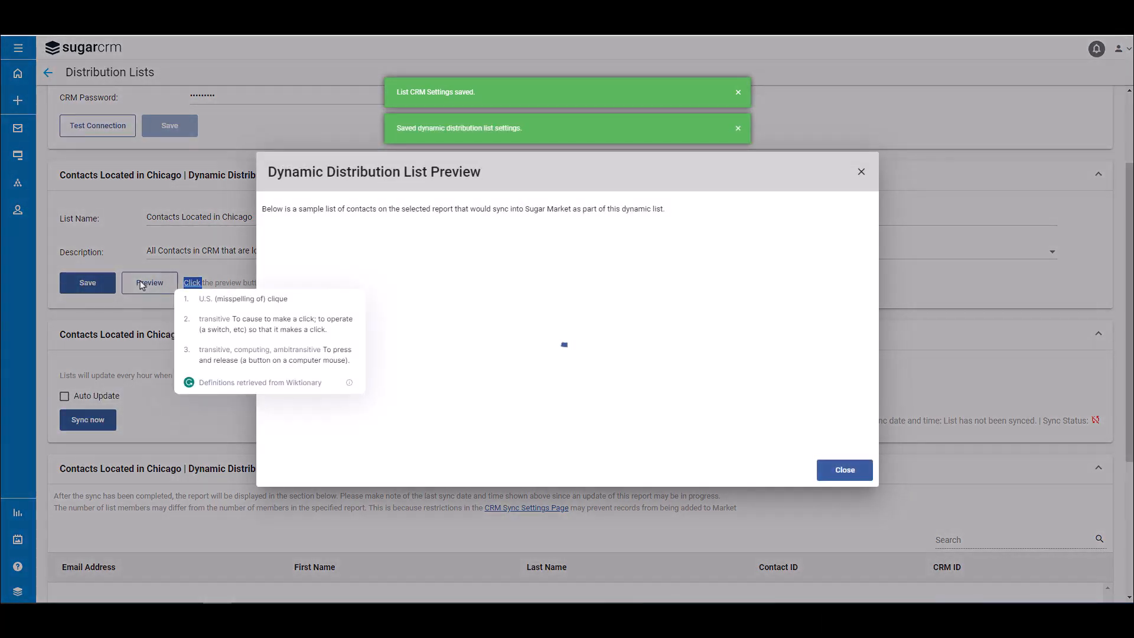
pyautogui.click(837, 471)
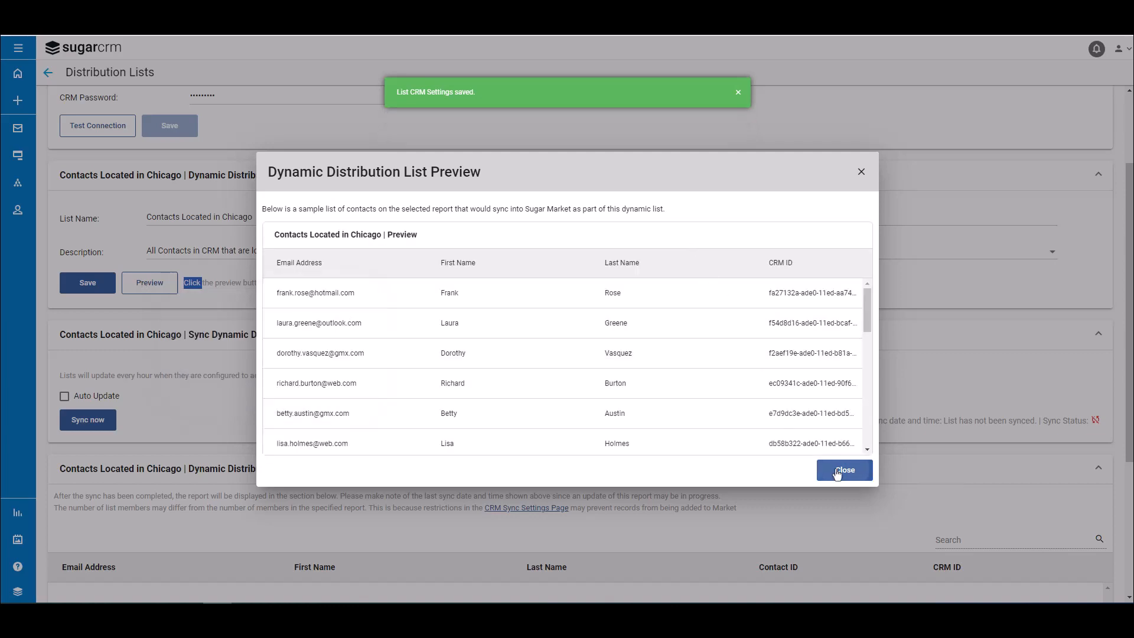
# - Enable Auto Update for the Contacts Located in Chicago list and sync it immediately
pyautogui.scroll(-1, 464, 346)
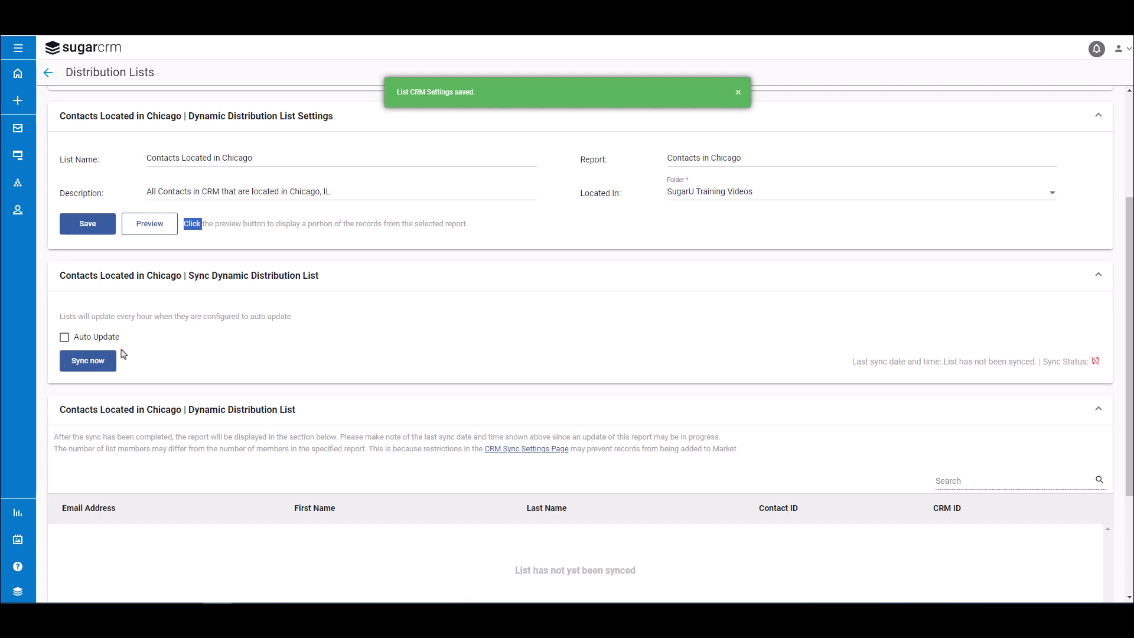
pyautogui.click(64, 340)
pyautogui.click(738, 93)
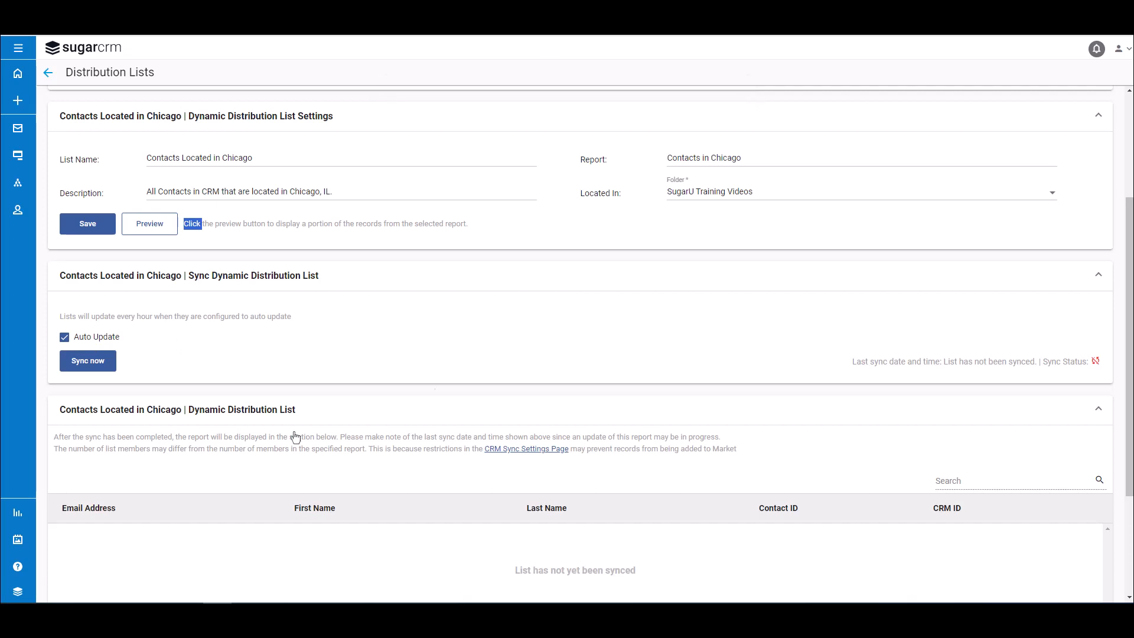
pyautogui.click(100, 371)
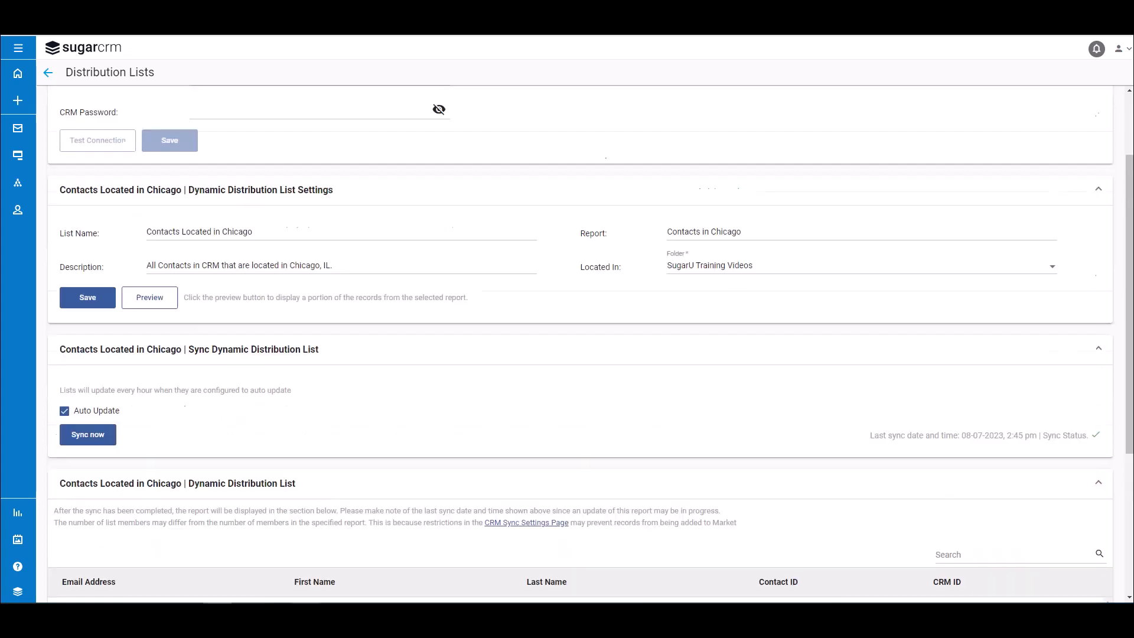
# - Review the contacts synced into the Contacts Located in Chicago dynamic distribution list
pyautogui.scroll(-3, 566, 343)
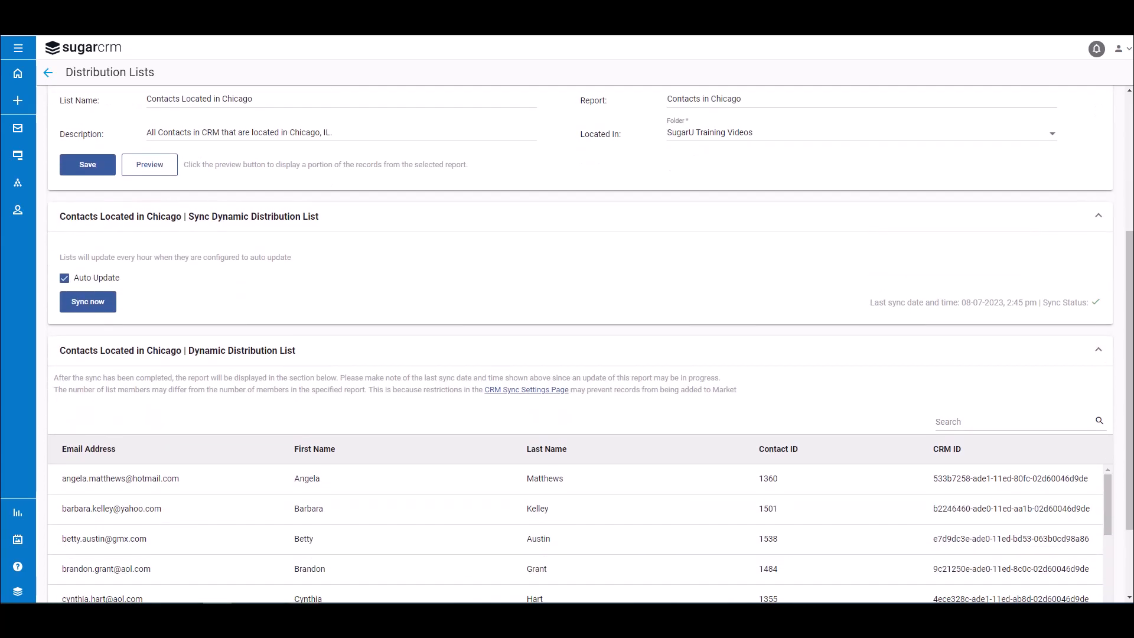
pyautogui.scroll(-2, 567, 343)
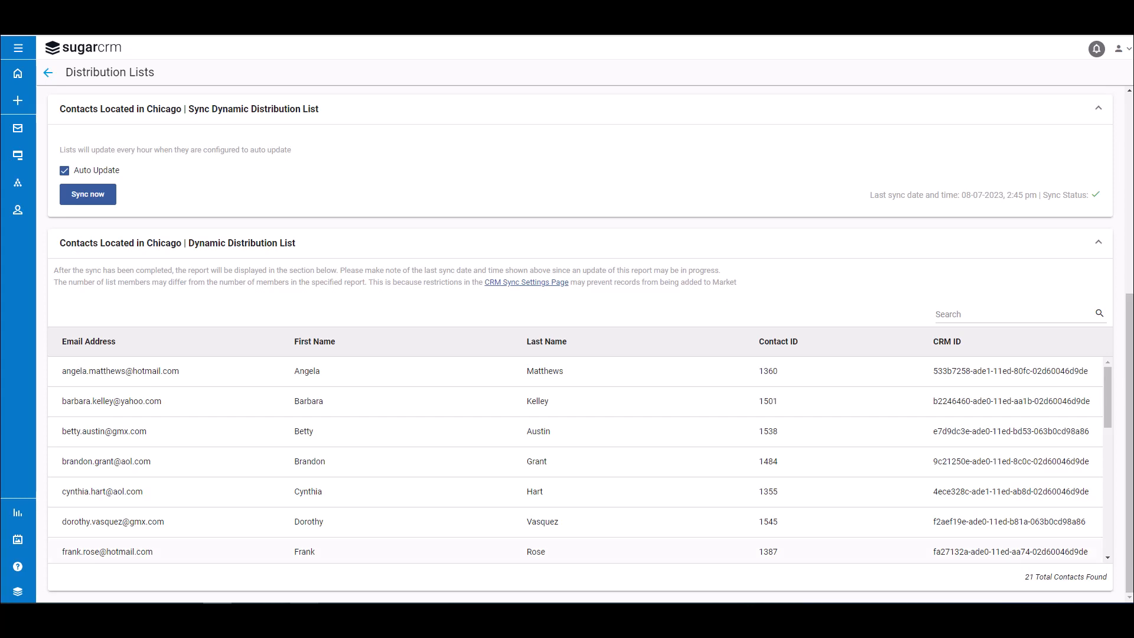
pyautogui.scroll(-7, 1083, 417)
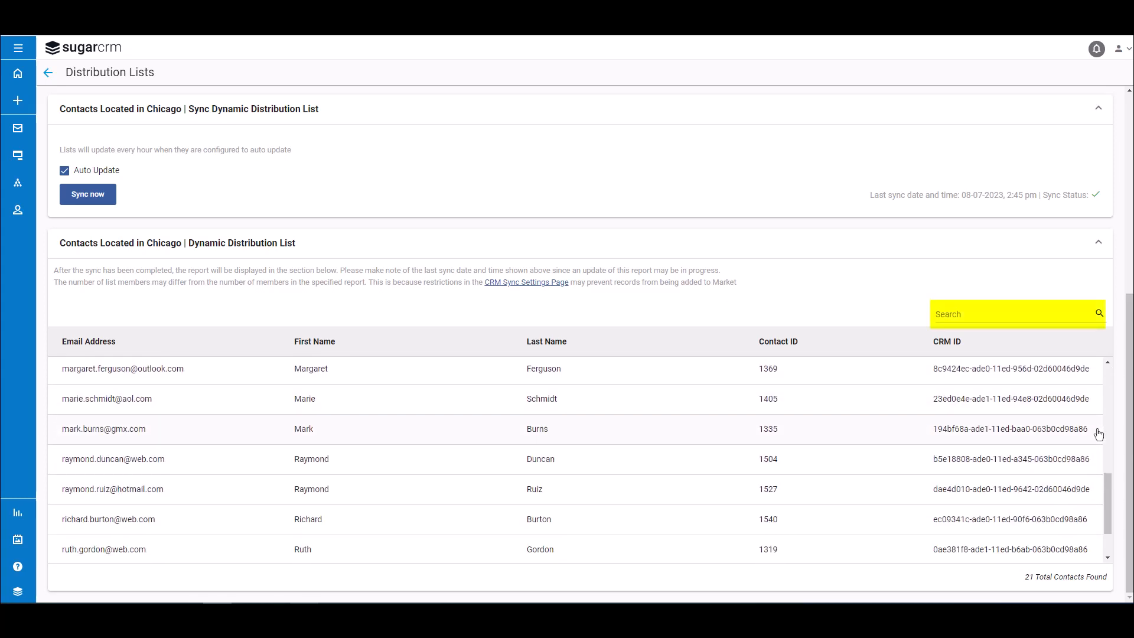
pyautogui.scroll(4, 1096, 435)
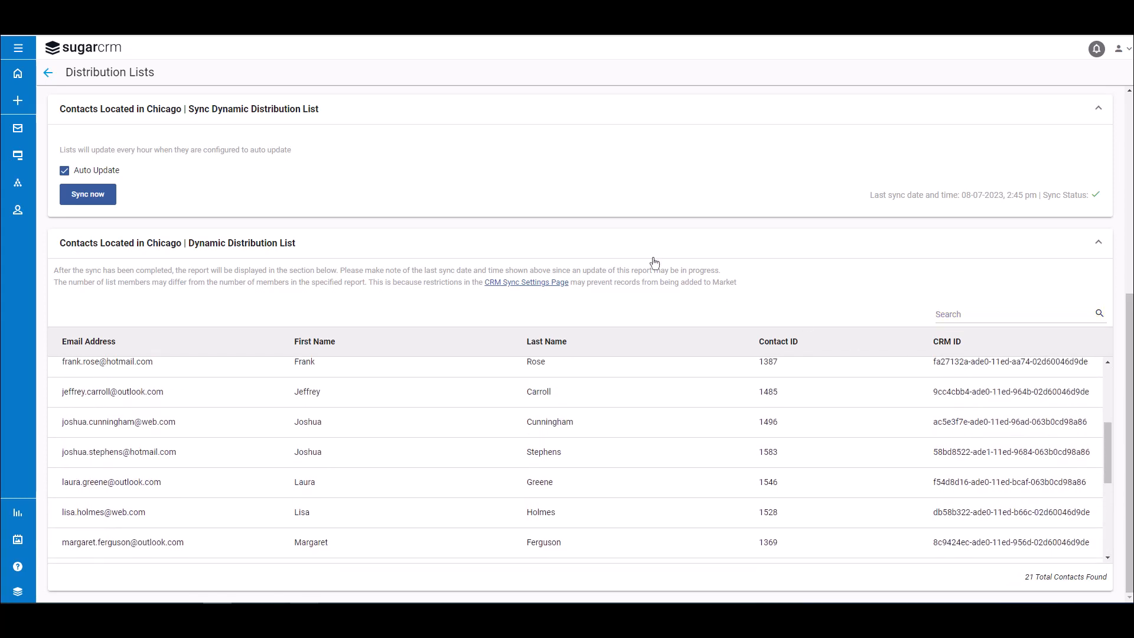
pyautogui.scroll(1, 654, 263)
# - Return to the overview of all lists and open the additional actions for Contacts Located in Chicago
pyautogui.click(18, 48)
pyautogui.click(137, 236)
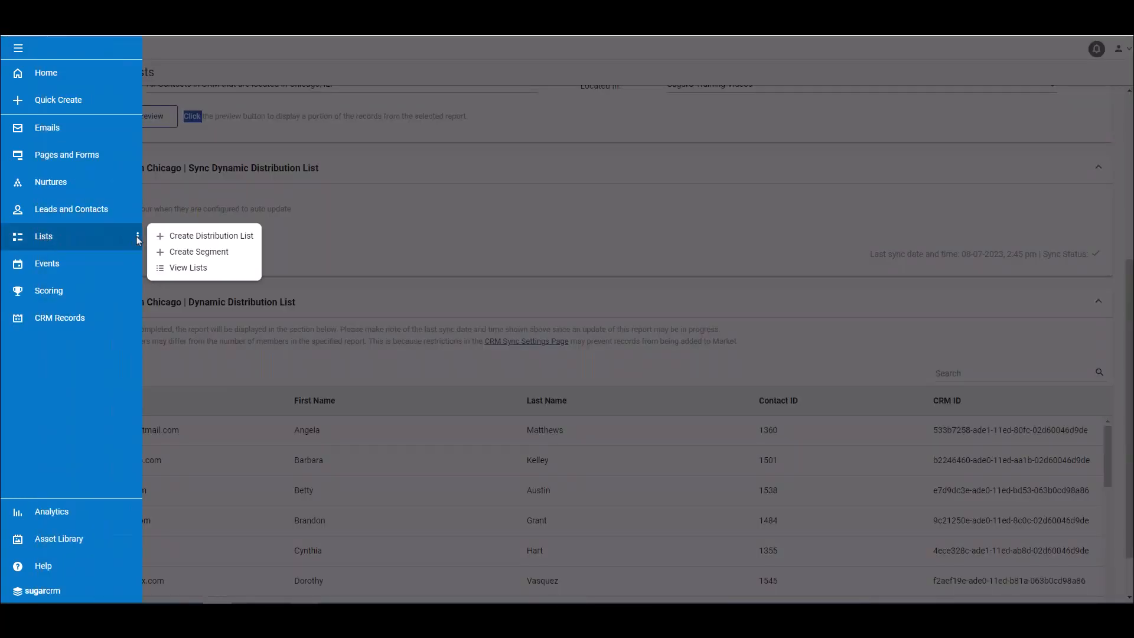
pyautogui.click(201, 269)
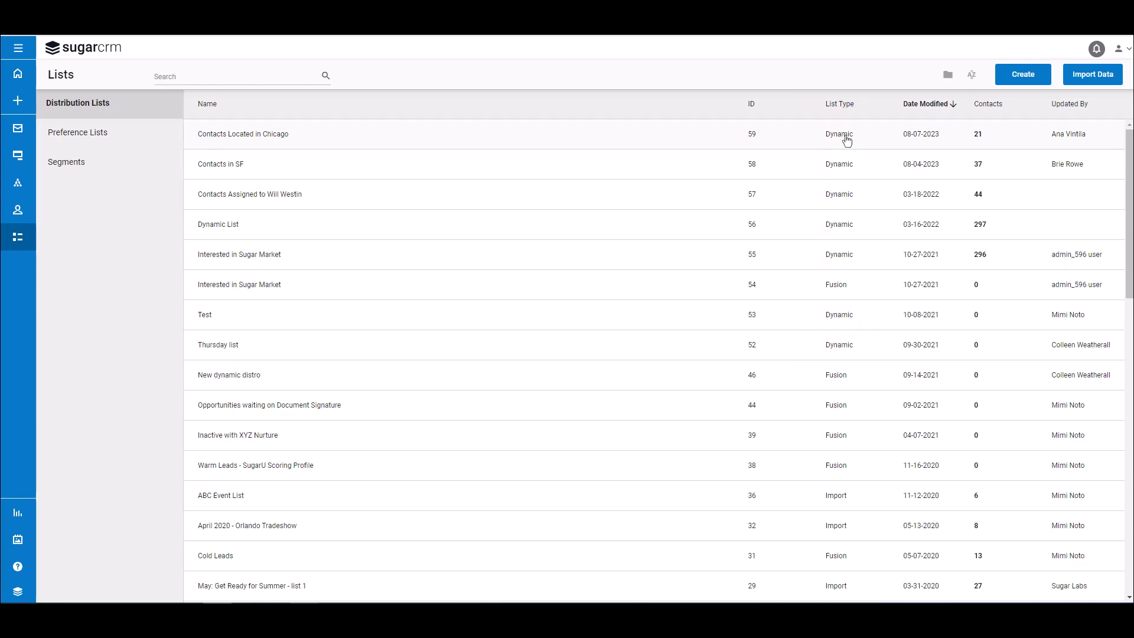
pyautogui.click(622, 145)
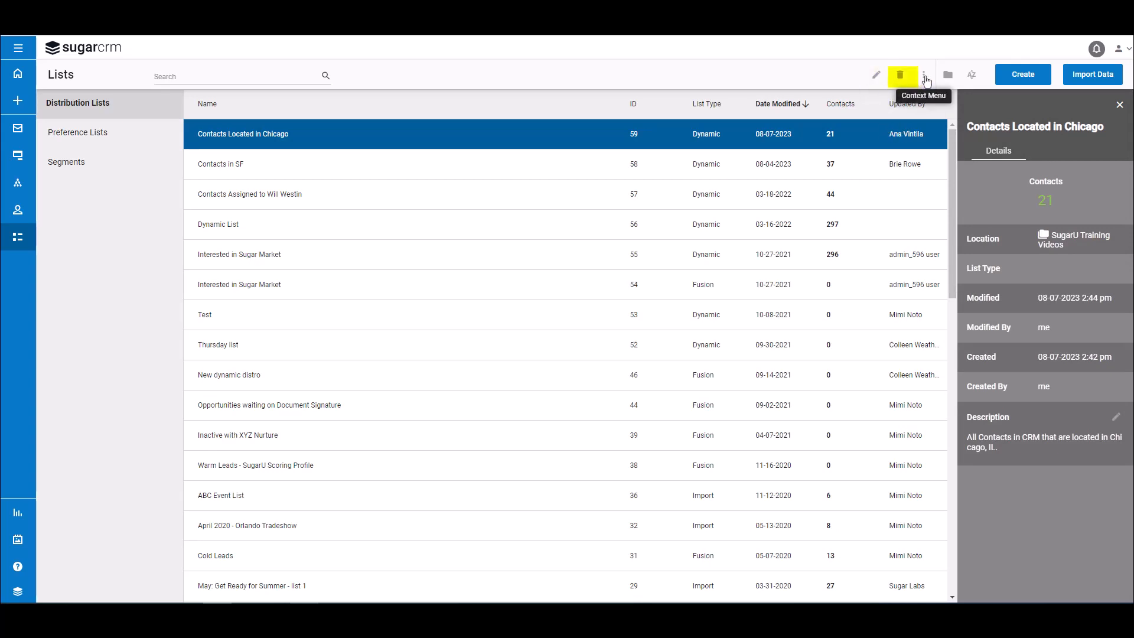
pyautogui.click(925, 77)
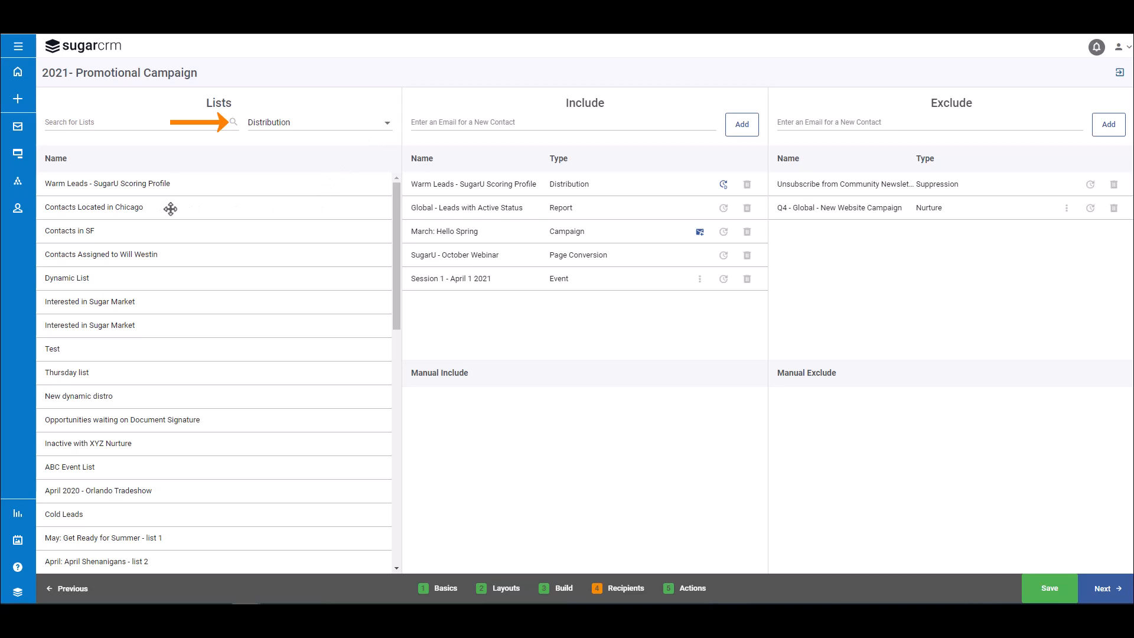
# - Include the Contacts Located in Chicago list in the 2021- Promotional Campaign recipients and open its auto refresh options
pyautogui.moveTo(195, 210); pyautogui.dragTo(571, 238)
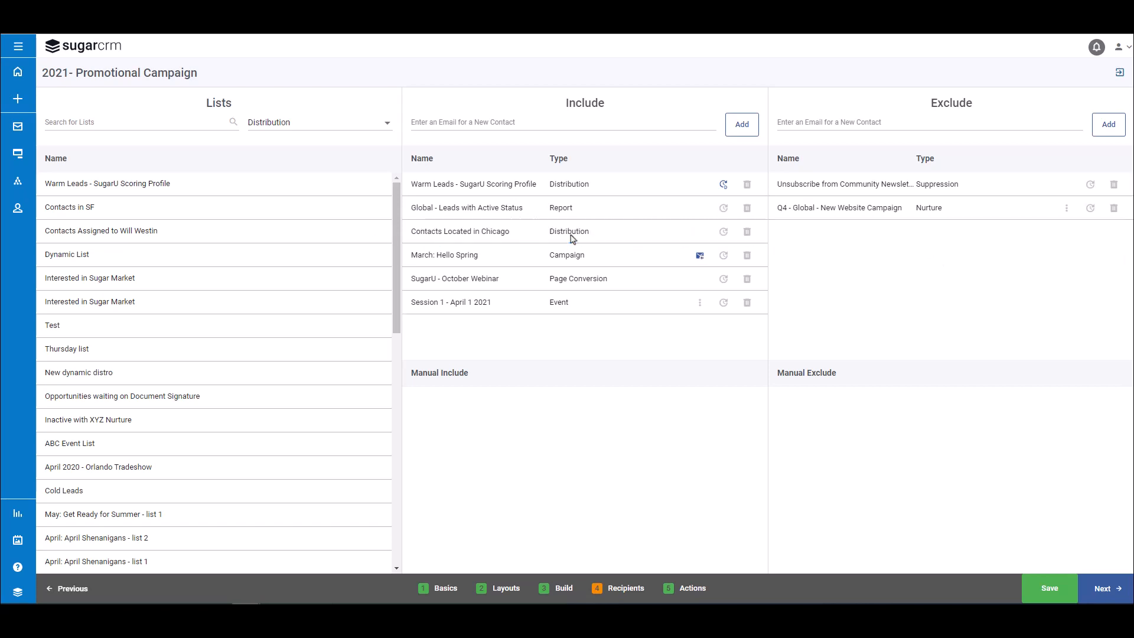
pyautogui.click(724, 185)
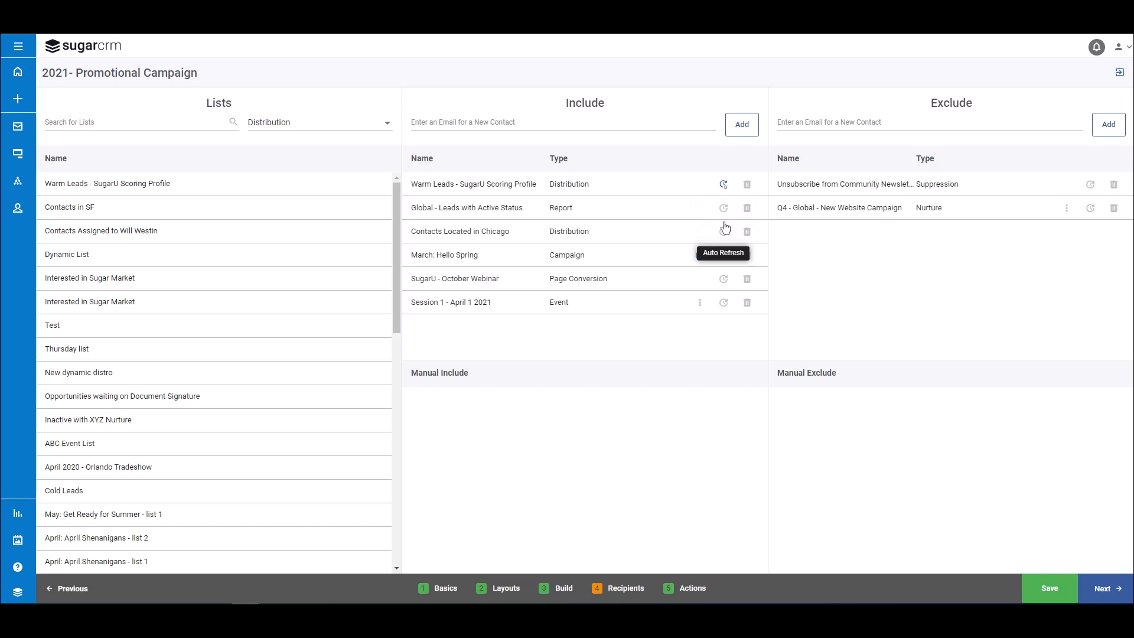
pyautogui.click(724, 230)
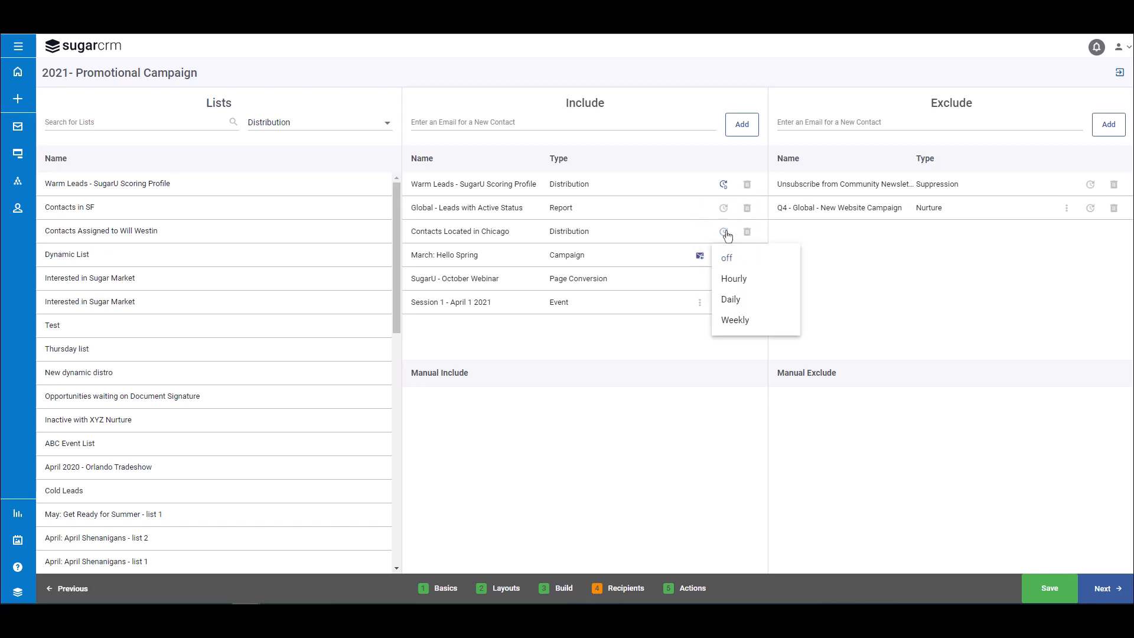